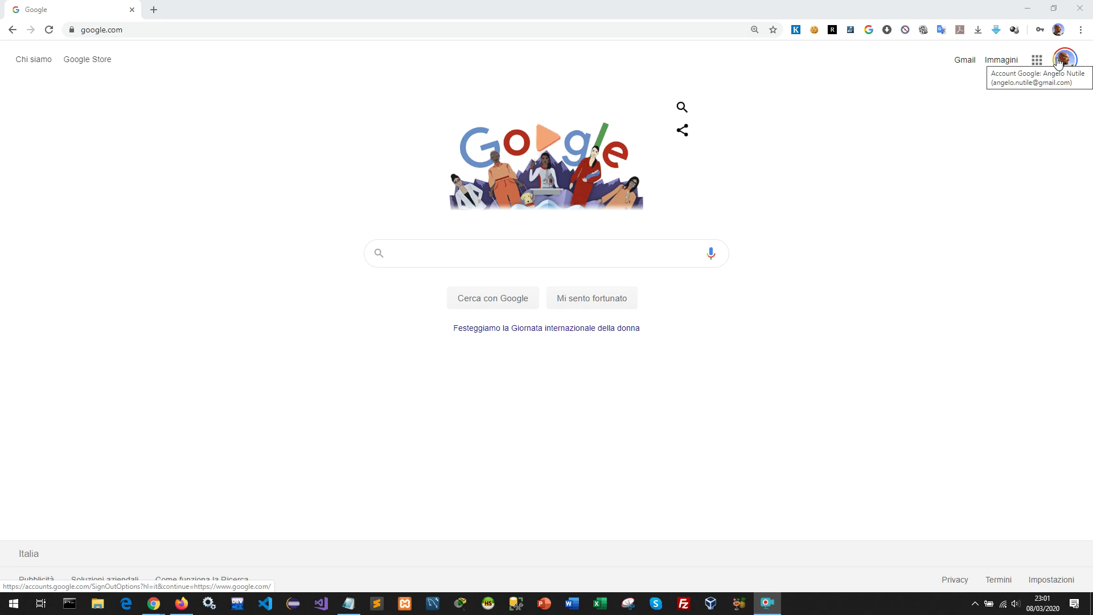
From the avatar panel, add another account and replace the prefilled e-mail with the school test account address.
{"action": "left_click", "coordinate": [1059, 61]}
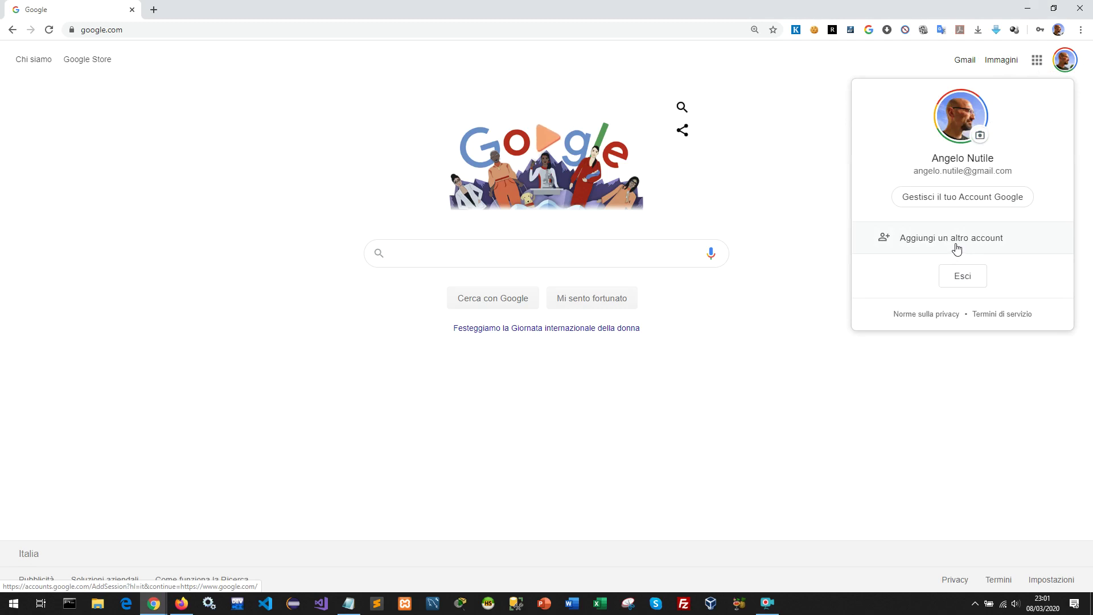
{"action": "left_click", "coordinate": [957, 247]}
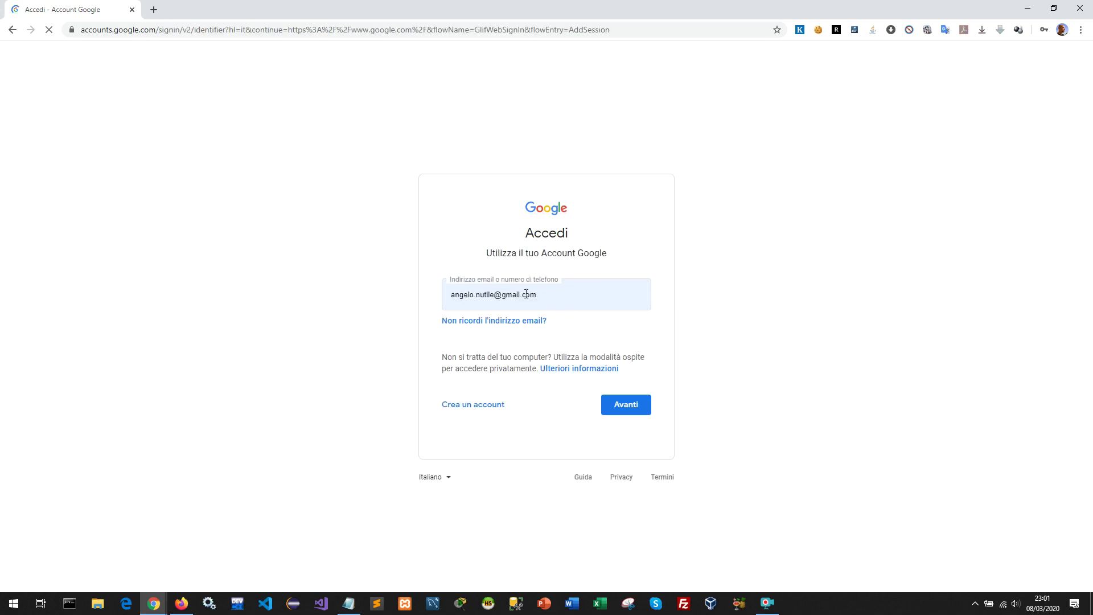
{"action": "left_click_drag", "start_coordinate": [562, 298], "coordinate": [437, 298]}
{"action": "key", "text": "BackSpace"}
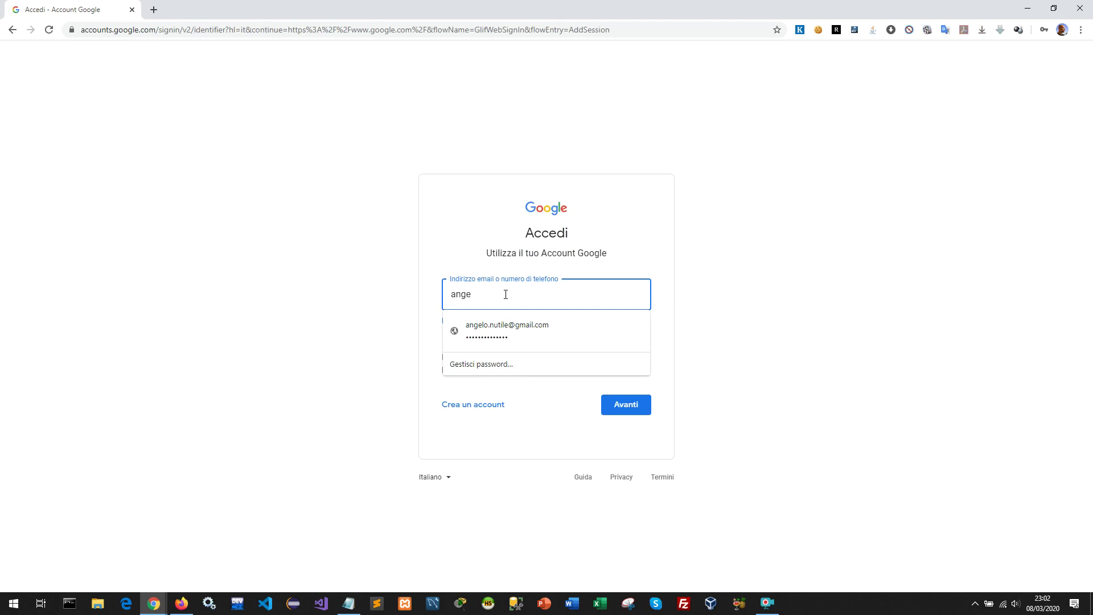
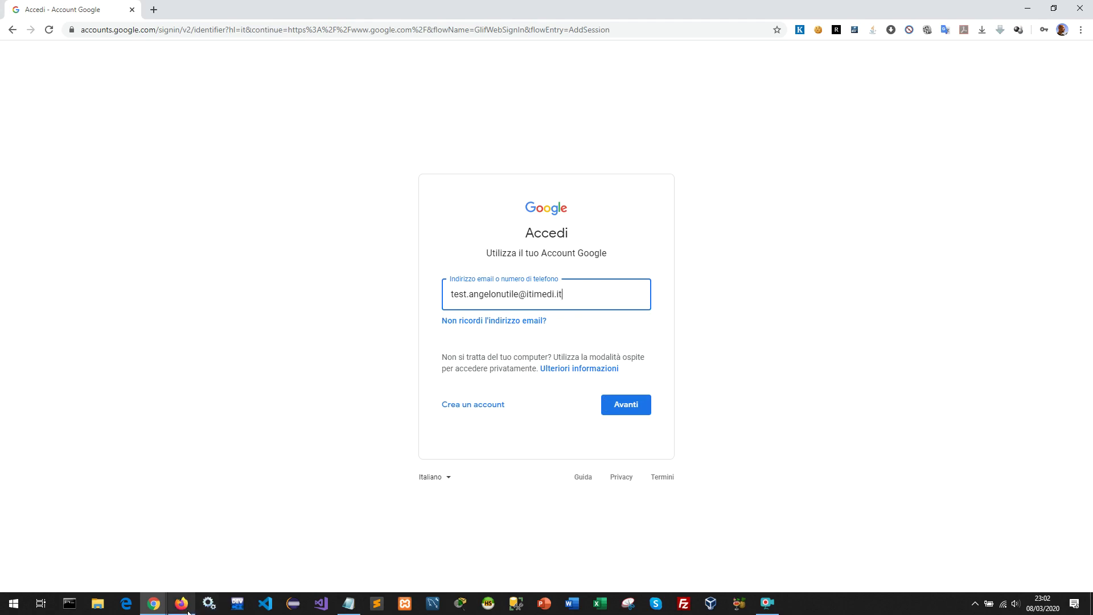
{"action": "mouse_move", "coordinate": [188, 613]}
In Firefox, search 'google classroom accesso' and open the Classroom sign-in result.
{"action": "left_click", "coordinate": [185, 605]}
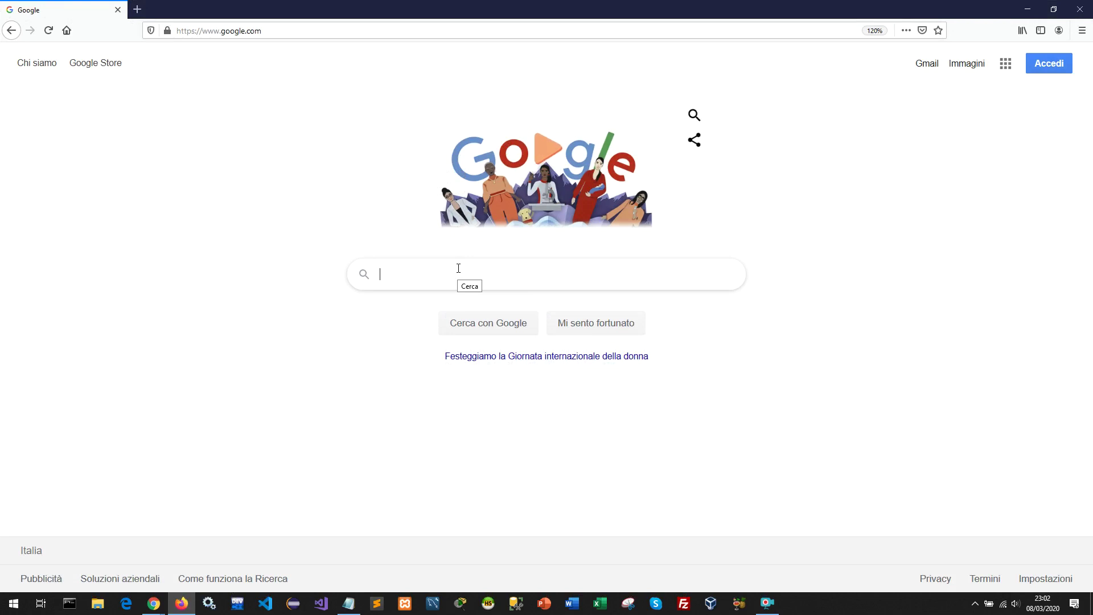
{"action": "type", "text": "google c"}
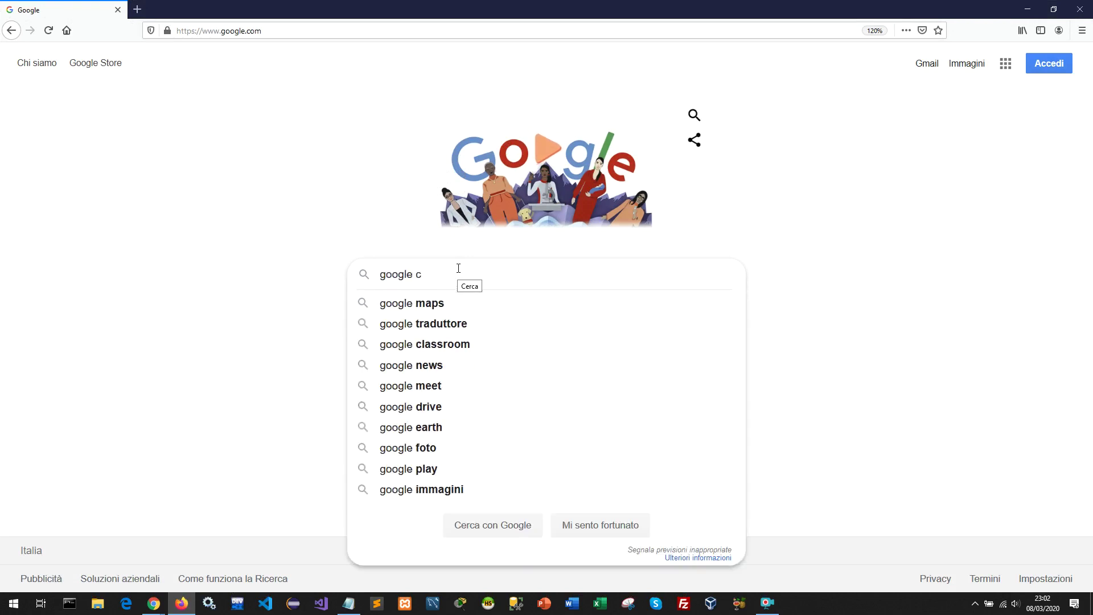
{"action": "type", "text": "lassroom"}
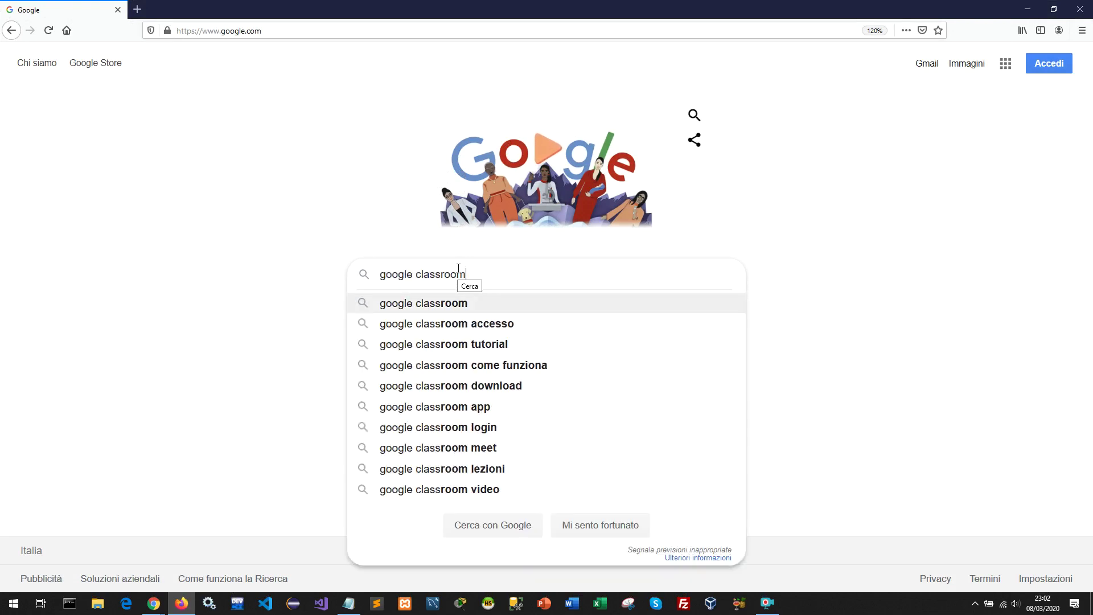
{"action": "key", "text": "Down"}
{"action": "key", "text": "Return"}
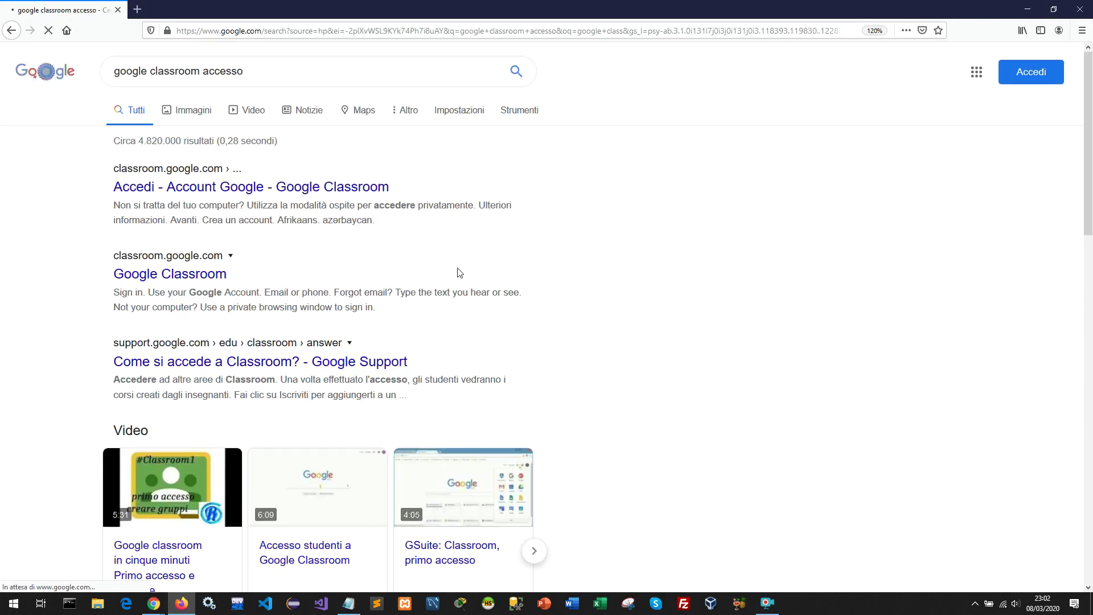
{"action": "left_click", "coordinate": [271, 196]}
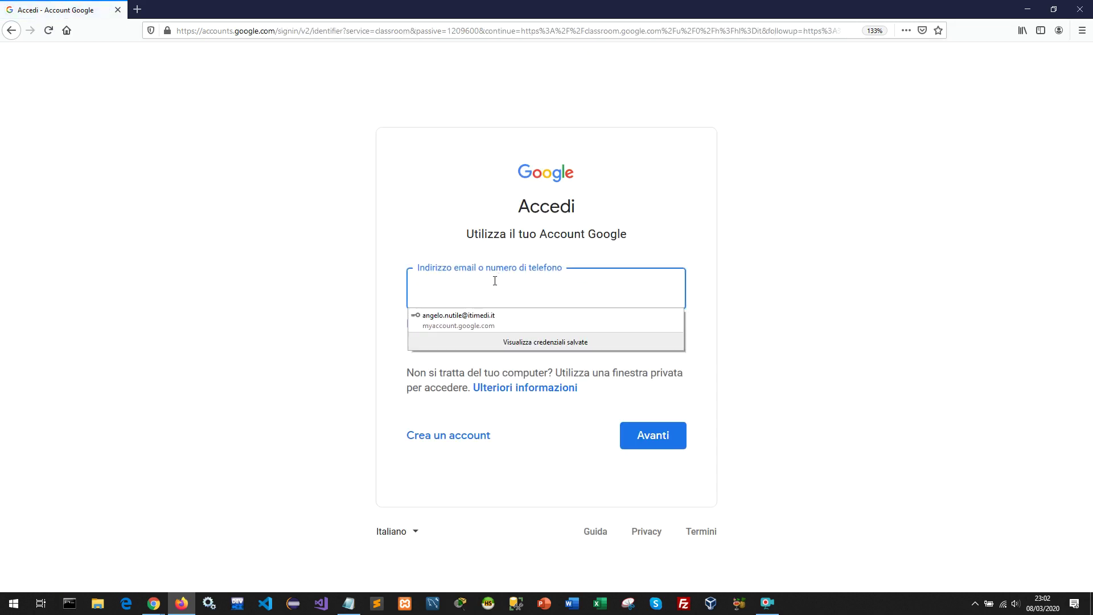
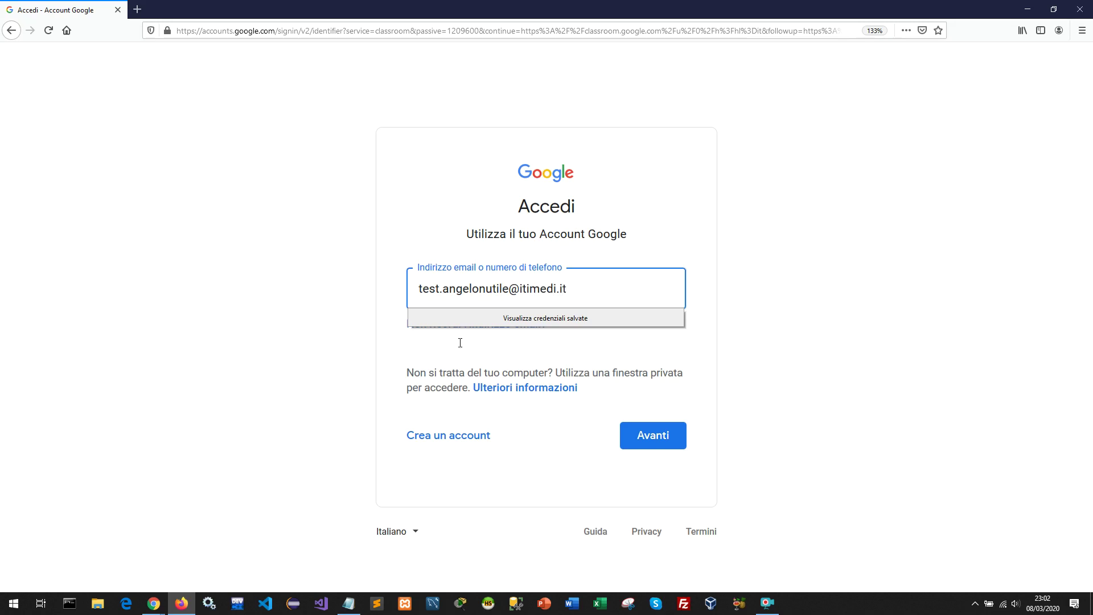
Sign in with the test account's e-mail and pasted password, declining Firefox's offer to save it.
{"action": "left_click", "coordinate": [626, 434]}
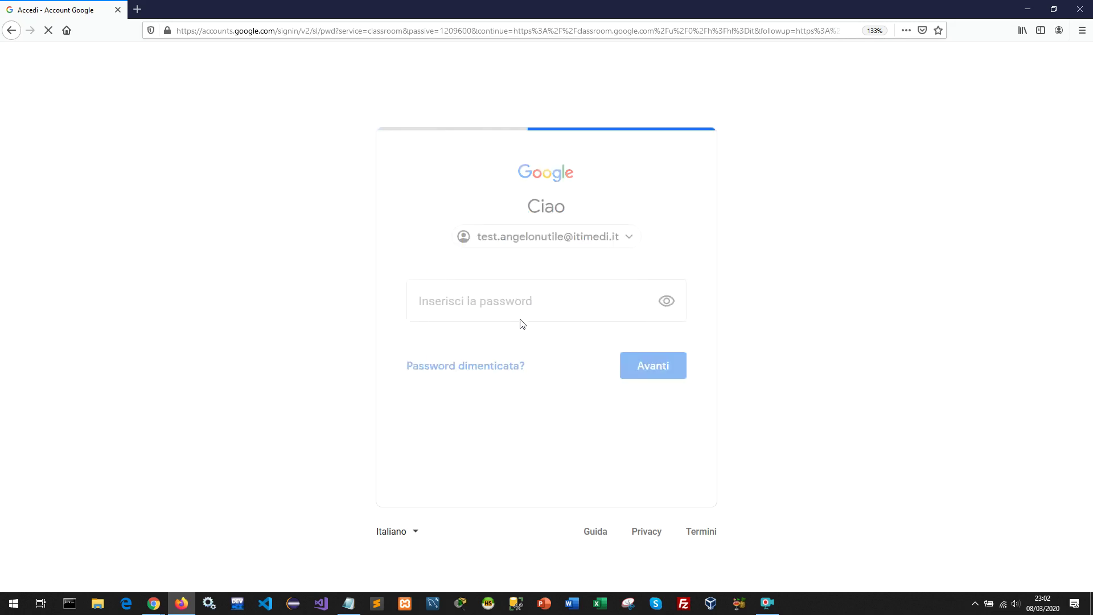
{"action": "left_click", "coordinate": [508, 304]}
{"action": "key", "text": "ctrl+v"}
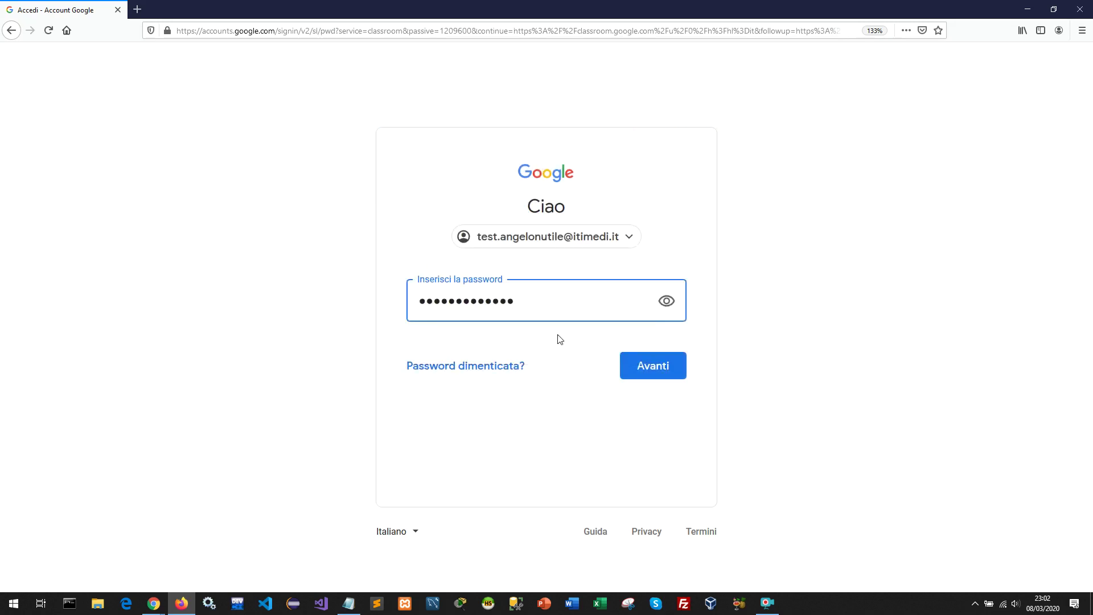
{"action": "left_click", "coordinate": [643, 371]}
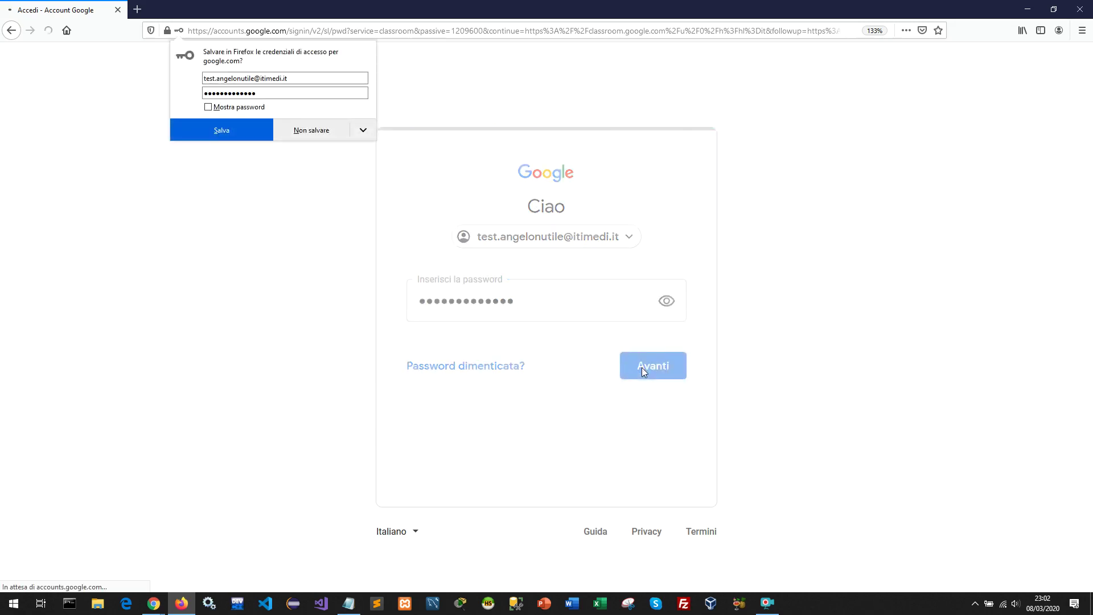
{"action": "left_click", "coordinate": [298, 132]}
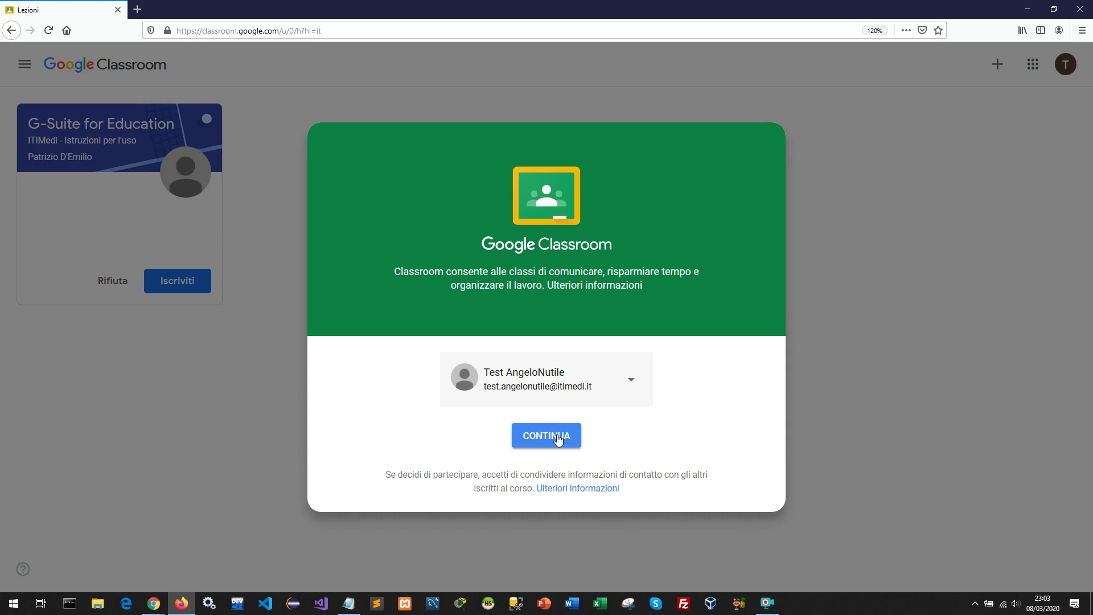
Continue into Classroom as the test account and pick the teacher role (SONO UN INSEGNANTE).
{"action": "left_click", "coordinate": [558, 437]}
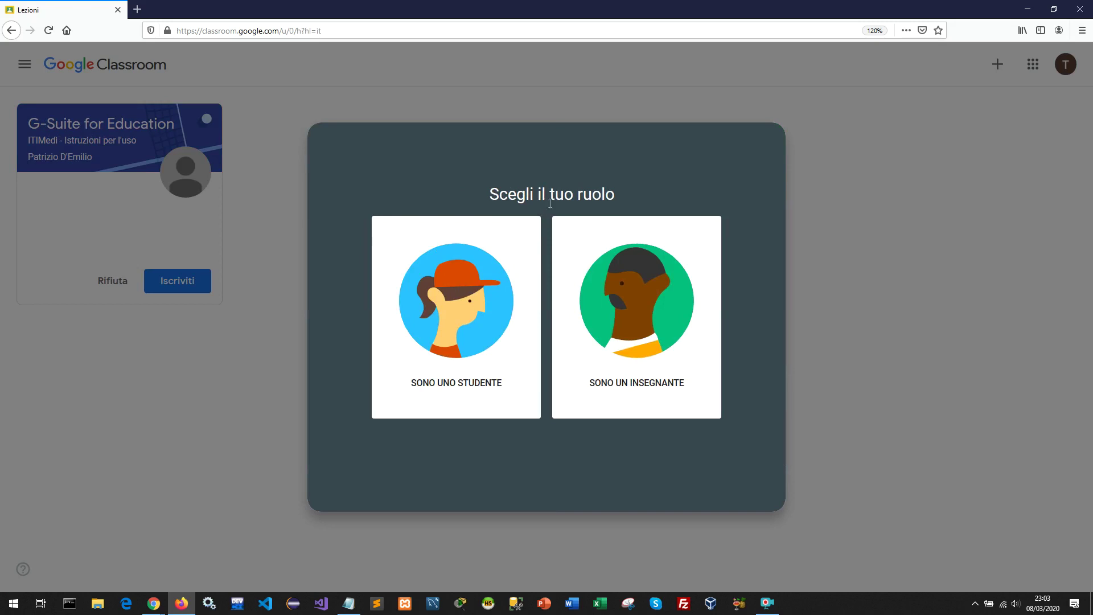
{"action": "left_click", "coordinate": [626, 322]}
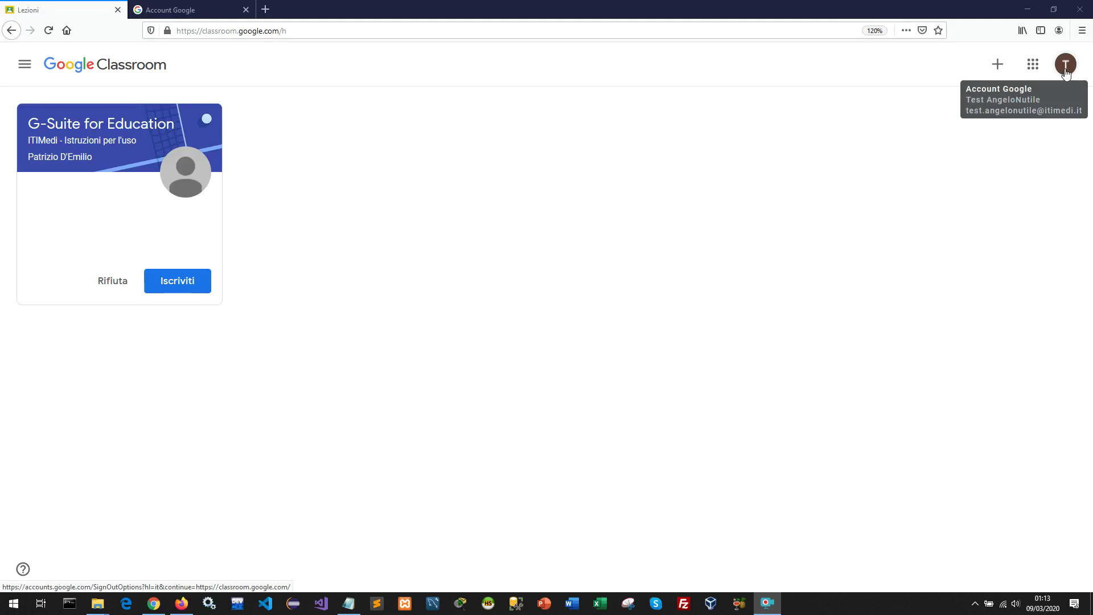
Open the account's Security settings, choose Password, and confirm identity with the current password.
{"action": "left_click", "coordinate": [1066, 73]}
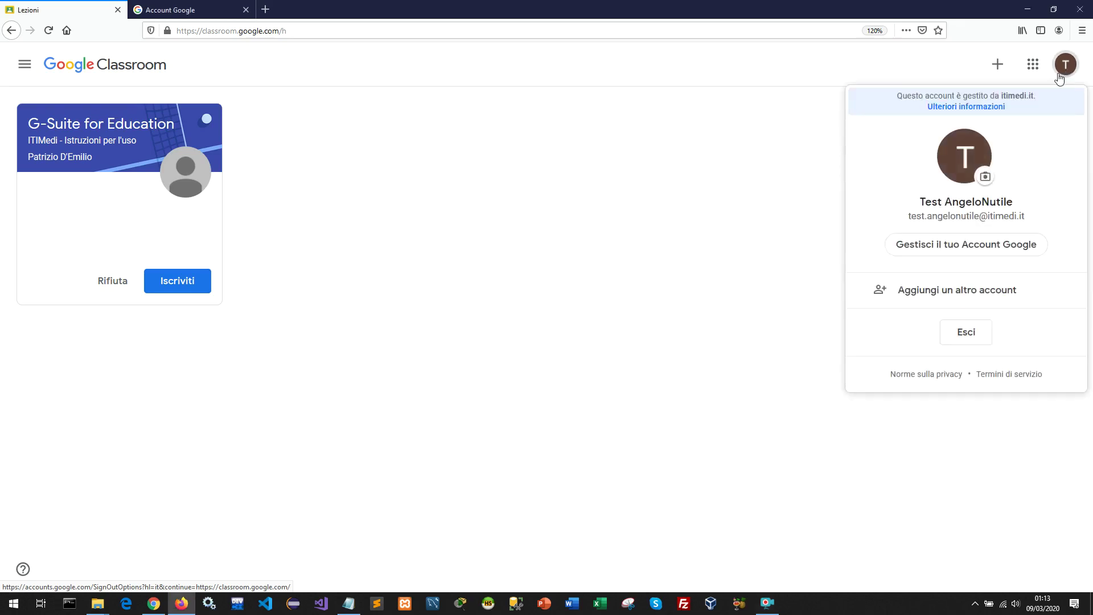
{"action": "left_click", "coordinate": [976, 250]}
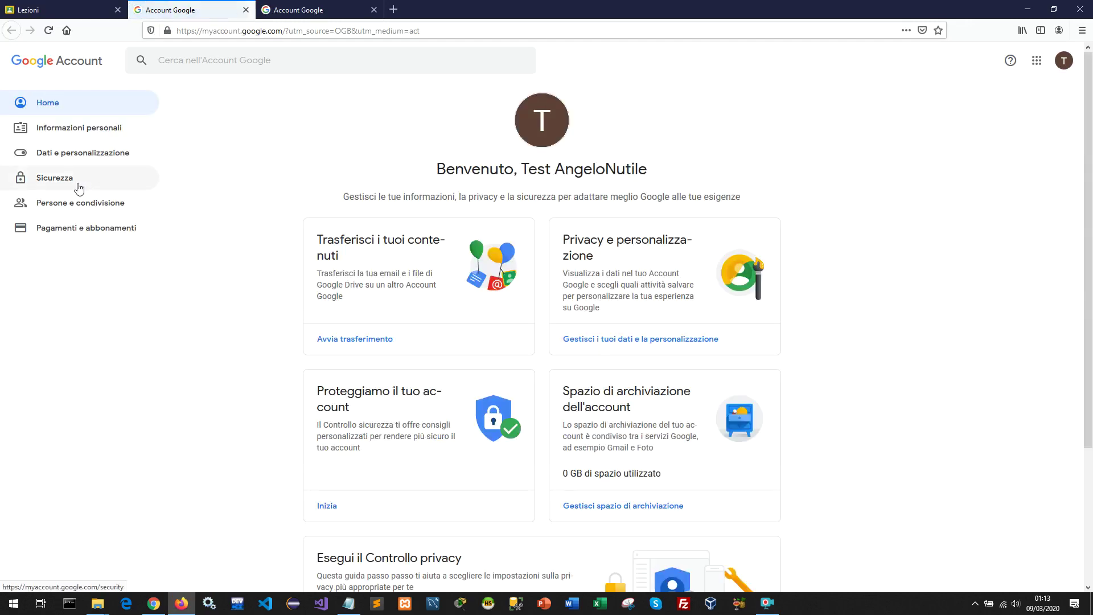
{"action": "left_click", "coordinate": [79, 187]}
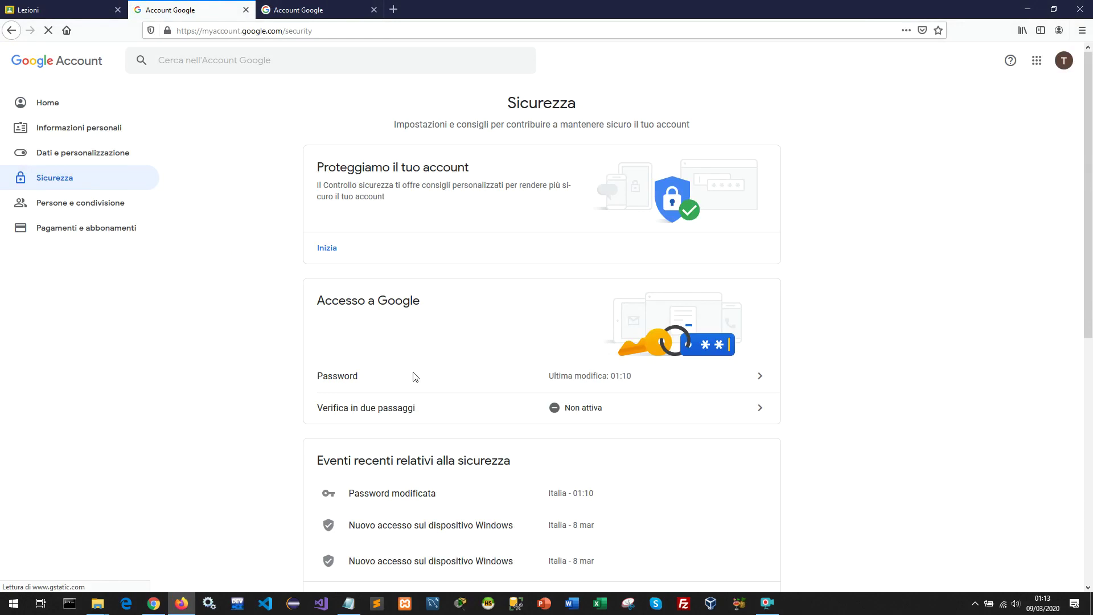
{"action": "scroll", "coordinate": [416, 376], "scroll_direction": "down", "scroll_amount": 2}
{"action": "scroll", "coordinate": [445, 373], "scroll_direction": "up", "scroll_amount": 1}
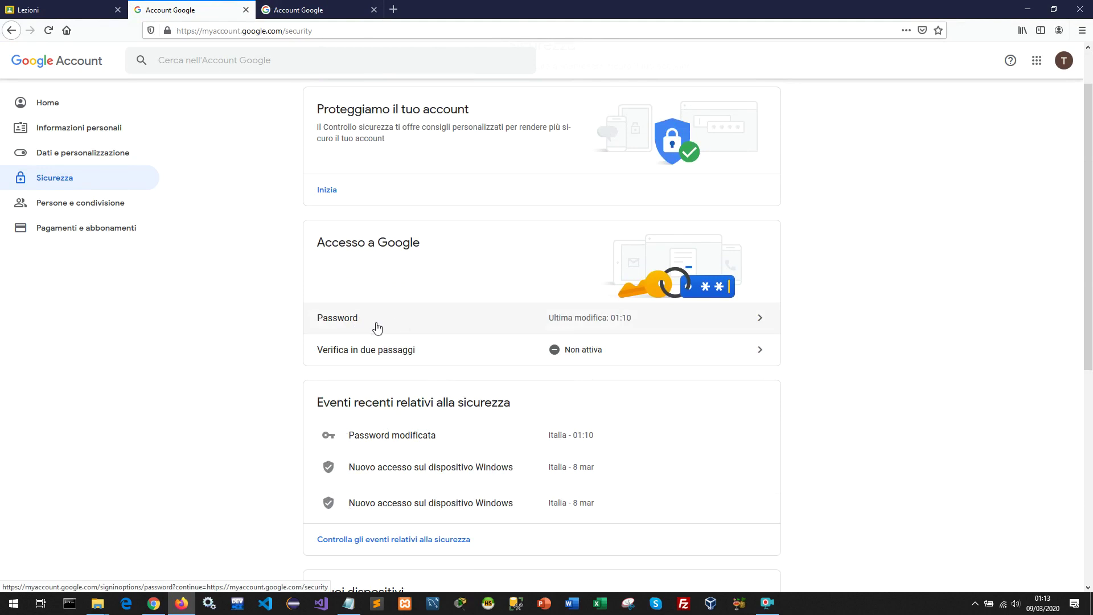
{"action": "left_click", "coordinate": [697, 324]}
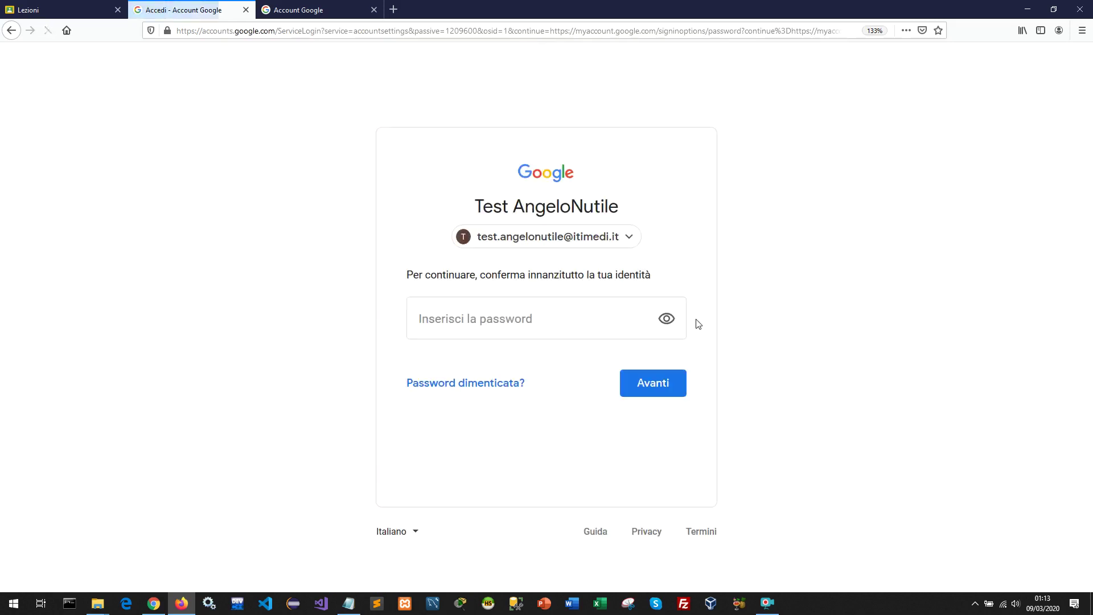
{"action": "left_click", "coordinate": [590, 323]}
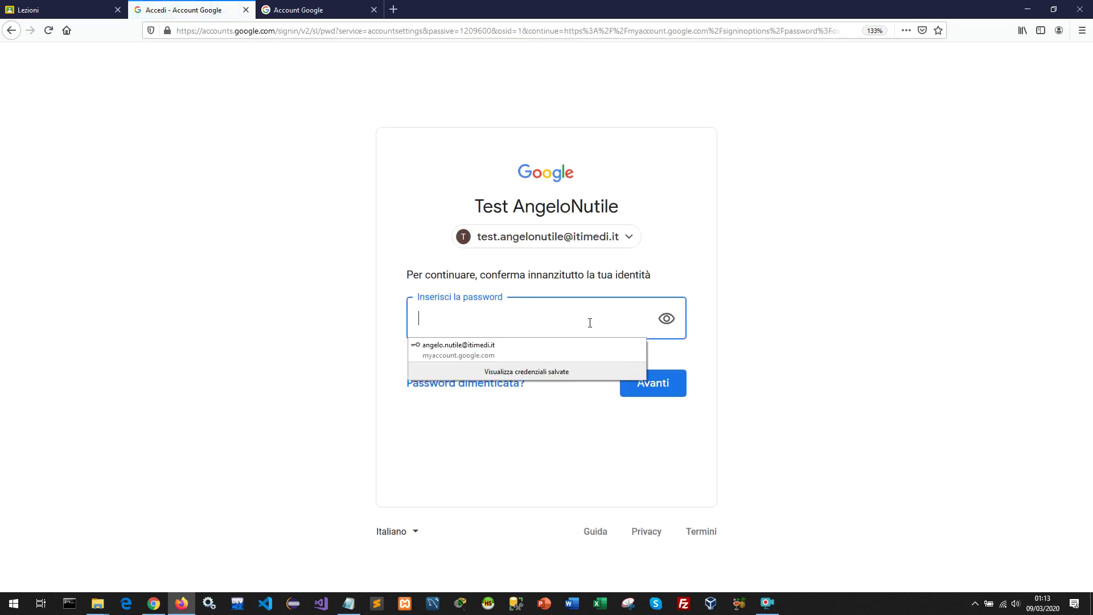
{"action": "key", "text": "ctrl+v"}
{"action": "left_click", "coordinate": [630, 381]}
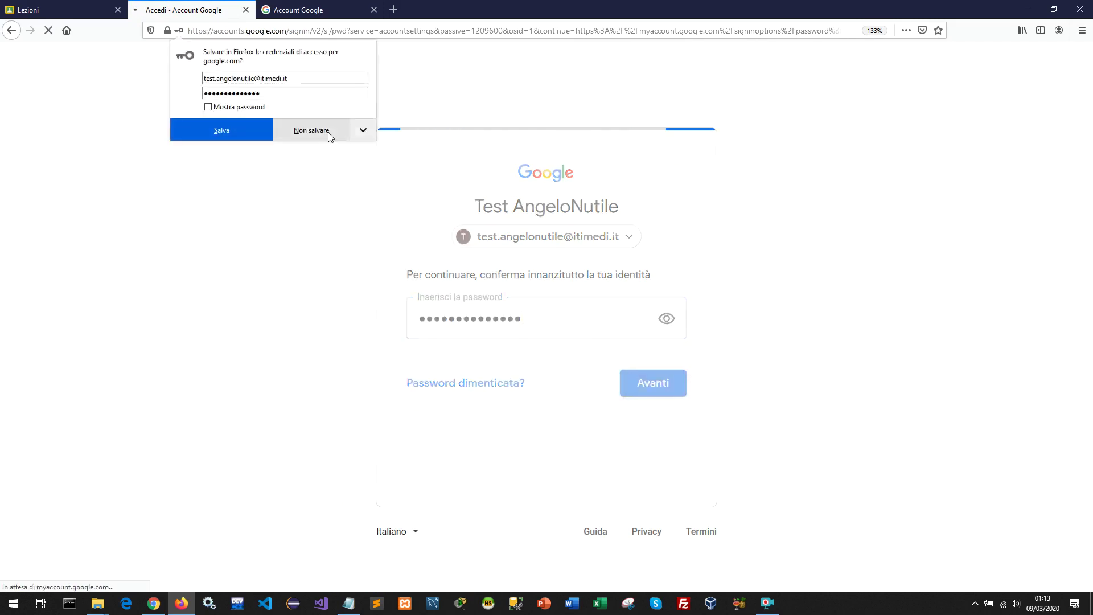
{"action": "left_click", "coordinate": [329, 135]}
Enter and confirm the new password, apply the change, and save the updated login in the browser.
{"action": "left_click", "coordinate": [436, 216]}
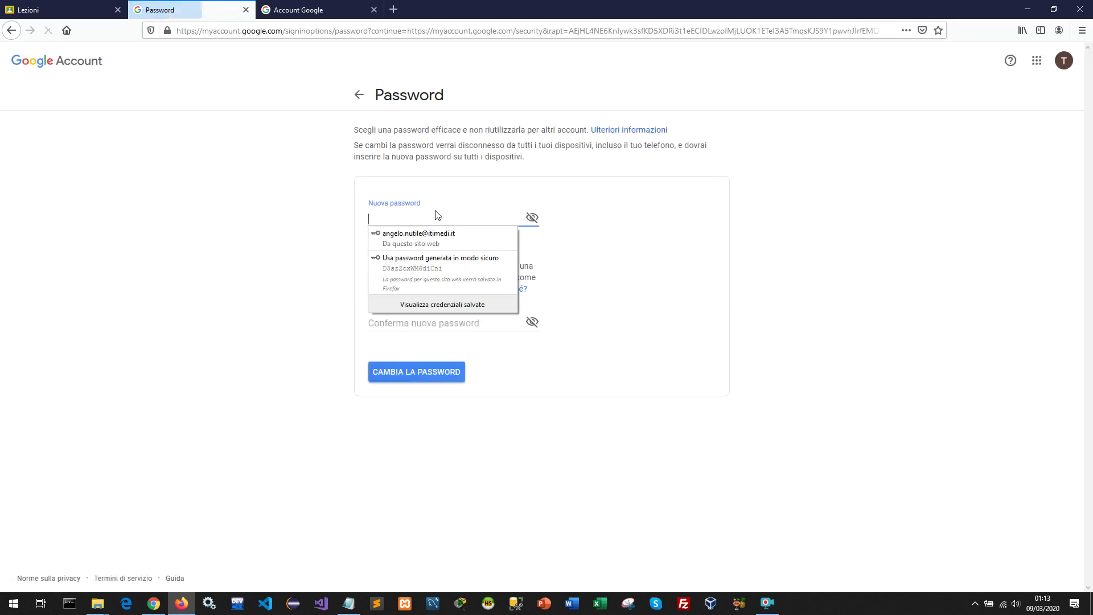
{"action": "key", "text": "ctrl+v"}
{"action": "left_click", "coordinate": [433, 321]}
{"action": "key", "text": "ctrl+v"}
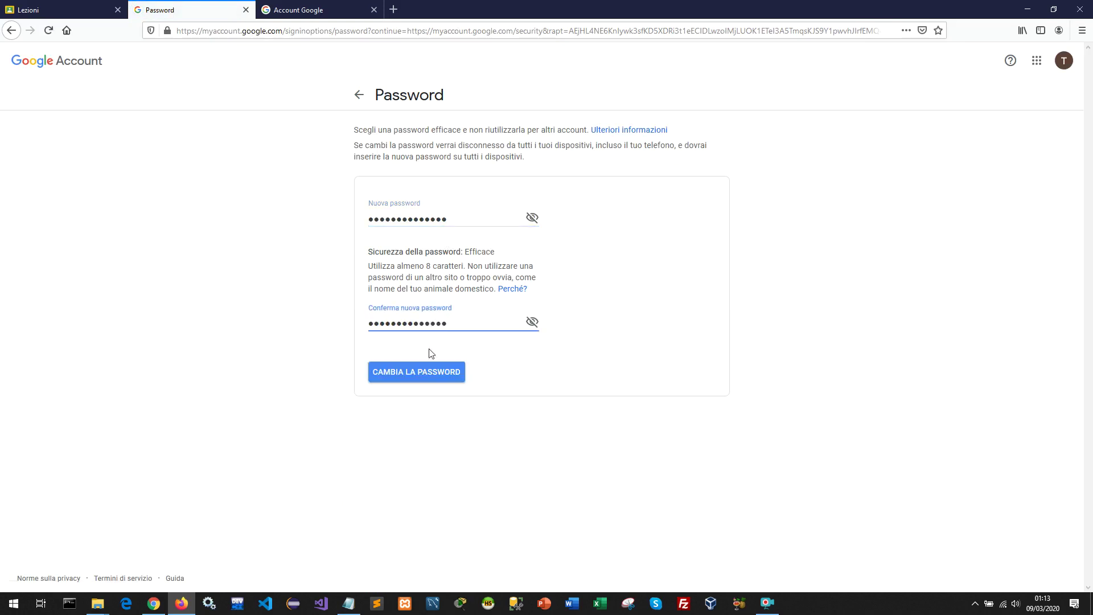
{"action": "left_click", "coordinate": [416, 376]}
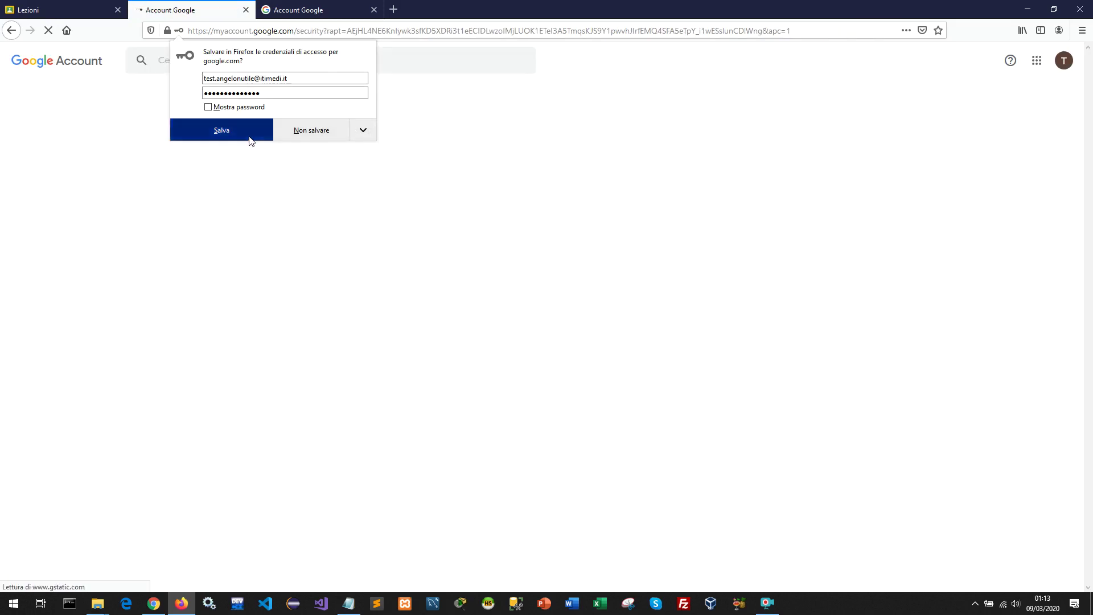
{"action": "left_click", "coordinate": [249, 139]}
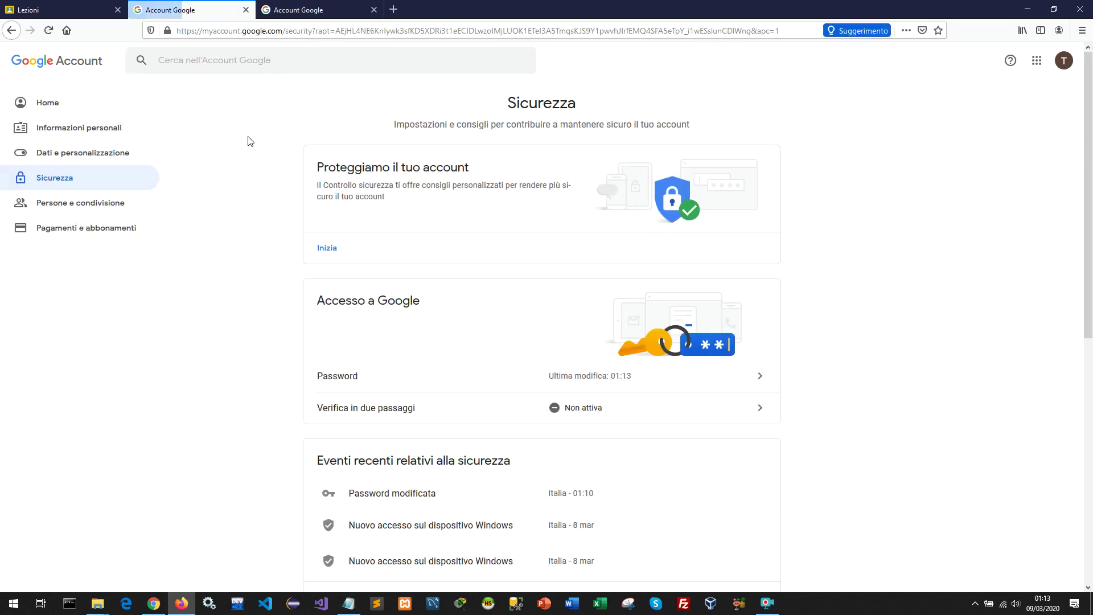
{"action": "left_click", "coordinate": [85, 10]}
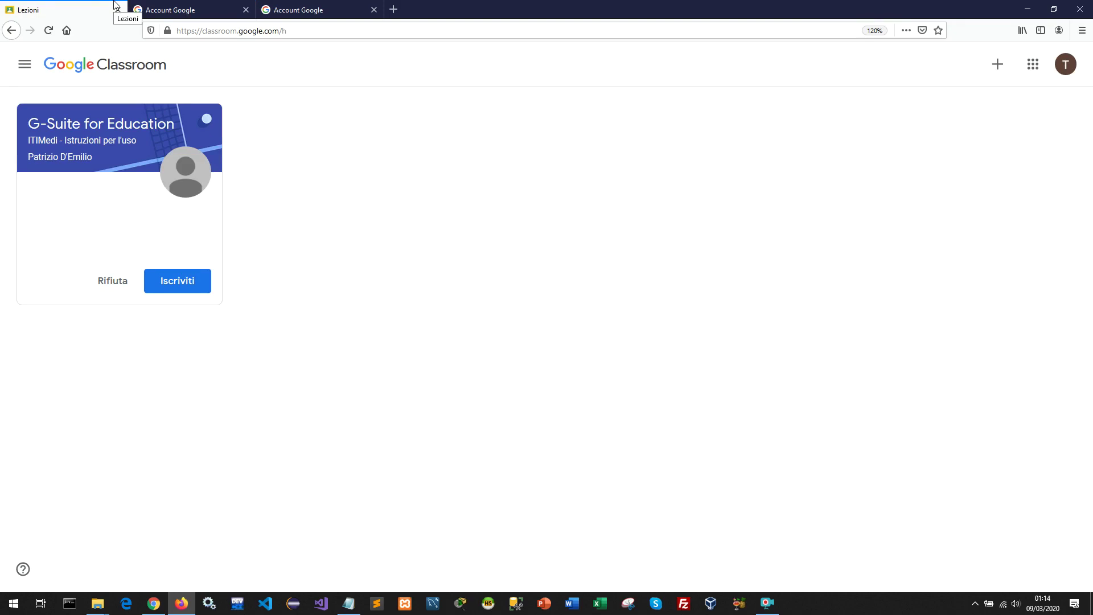
Join the G-Suite for Education course with Iscriviti and dismiss the post-creation tip.
{"action": "left_click", "coordinate": [170, 281]}
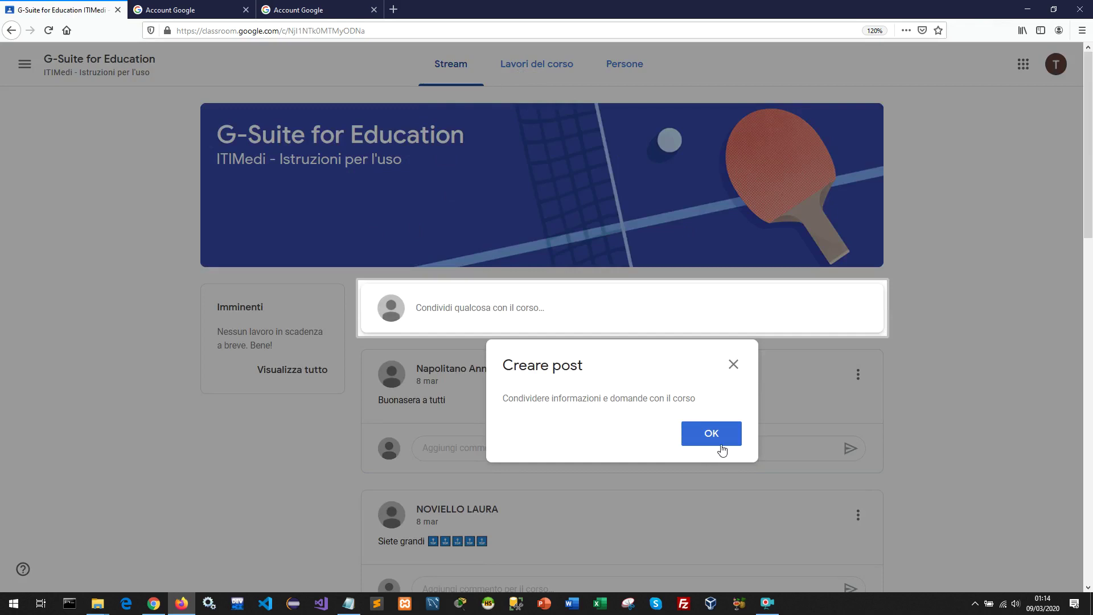
{"action": "left_click", "coordinate": [722, 449]}
Open Lavori del corso, dismiss the topic-filters tip, and scroll through the topics and materials.
{"action": "left_click", "coordinate": [530, 63]}
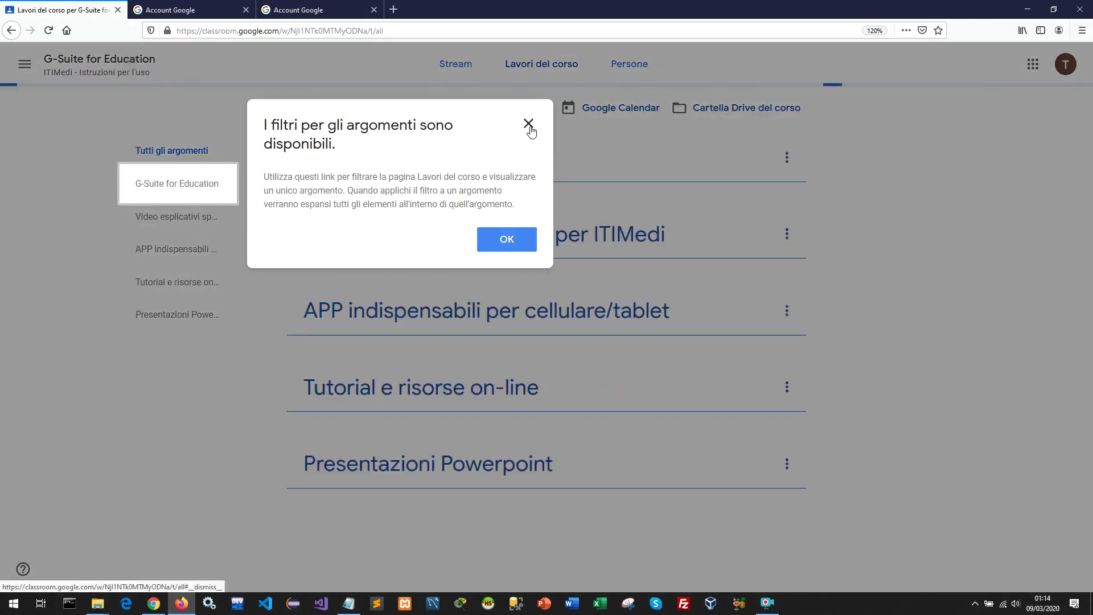
{"action": "left_click", "coordinate": [528, 124]}
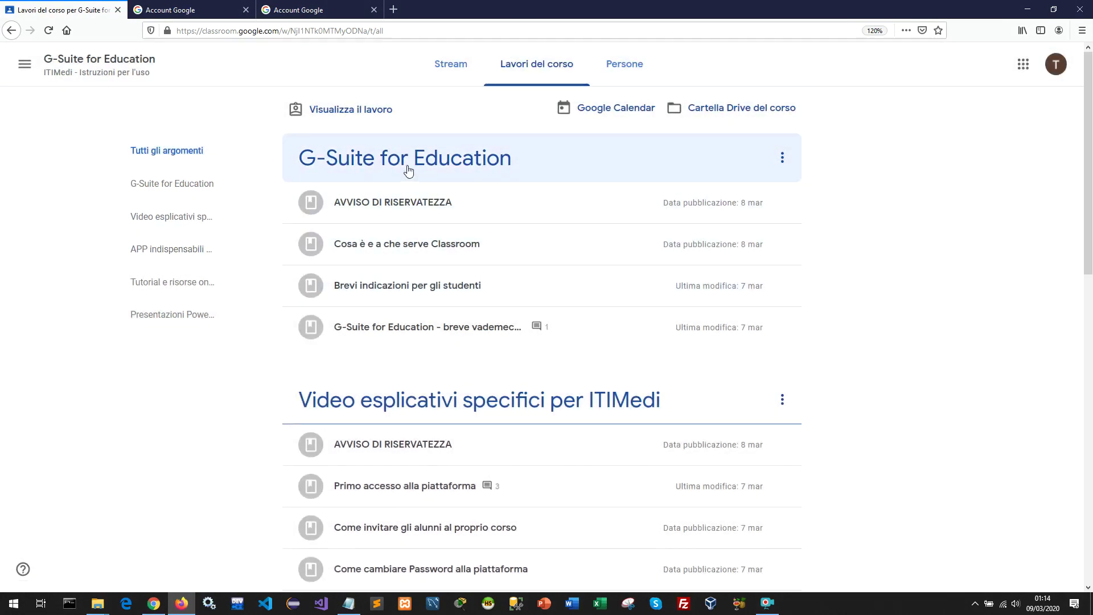
{"action": "scroll", "coordinate": [390, 210], "scroll_direction": "down", "scroll_amount": 2}
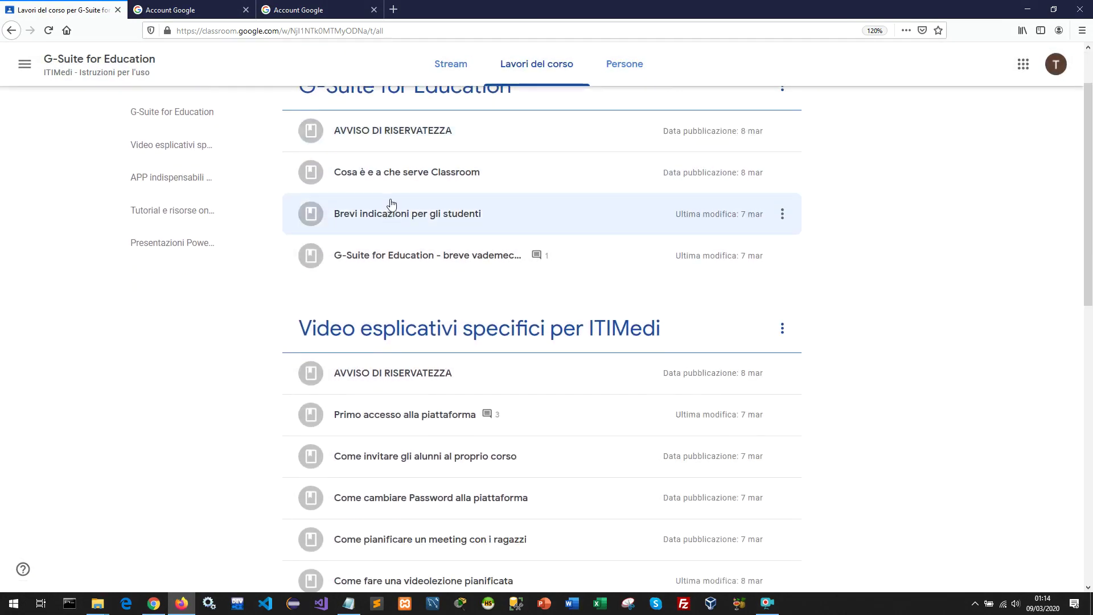
{"action": "scroll", "coordinate": [427, 202], "scroll_direction": "up", "scroll_amount": 2}
{"action": "scroll", "coordinate": [405, 230], "scroll_direction": "down", "scroll_amount": 1}
{"action": "scroll", "coordinate": [405, 229], "scroll_direction": "down", "scroll_amount": 3}
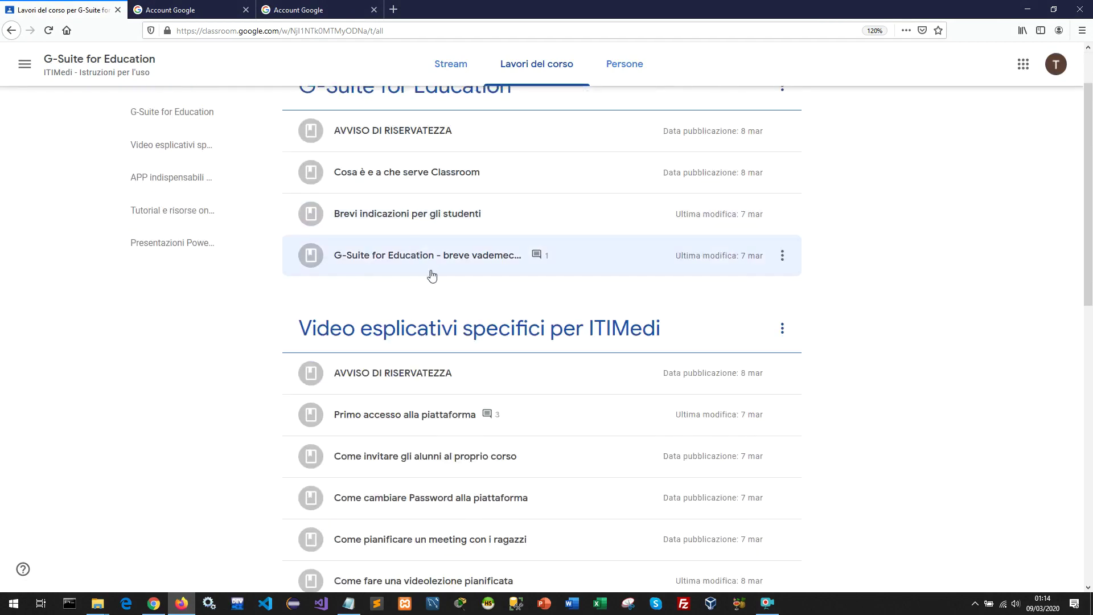
{"action": "scroll", "coordinate": [444, 322], "scroll_direction": "down", "scroll_amount": 2}
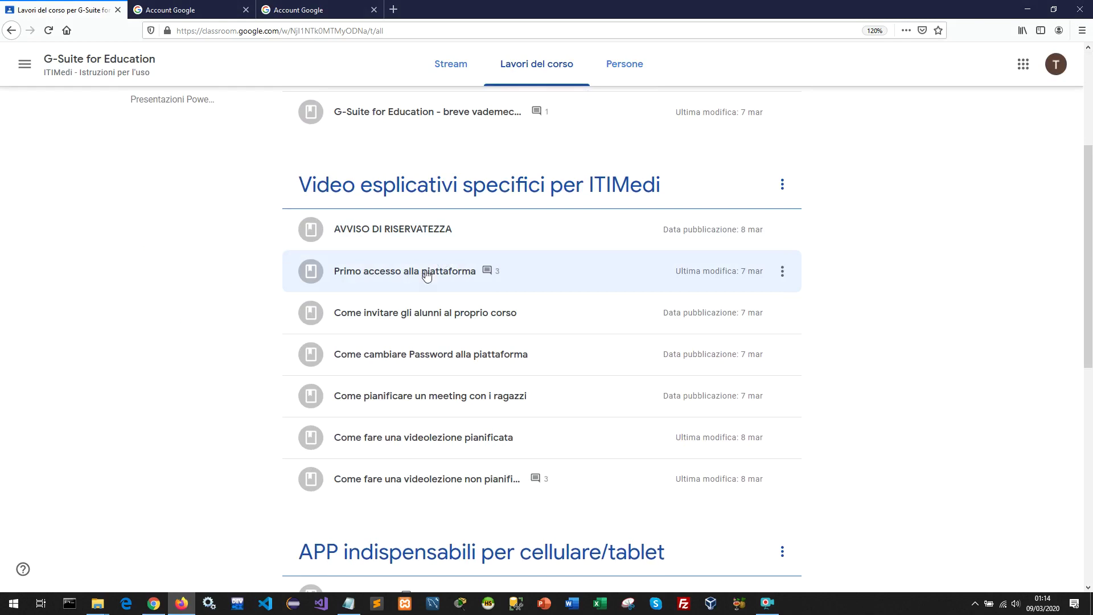
{"action": "scroll", "coordinate": [421, 301], "scroll_direction": "down", "scroll_amount": 4}
{"action": "scroll", "coordinate": [421, 311], "scroll_direction": "down", "scroll_amount": 6}
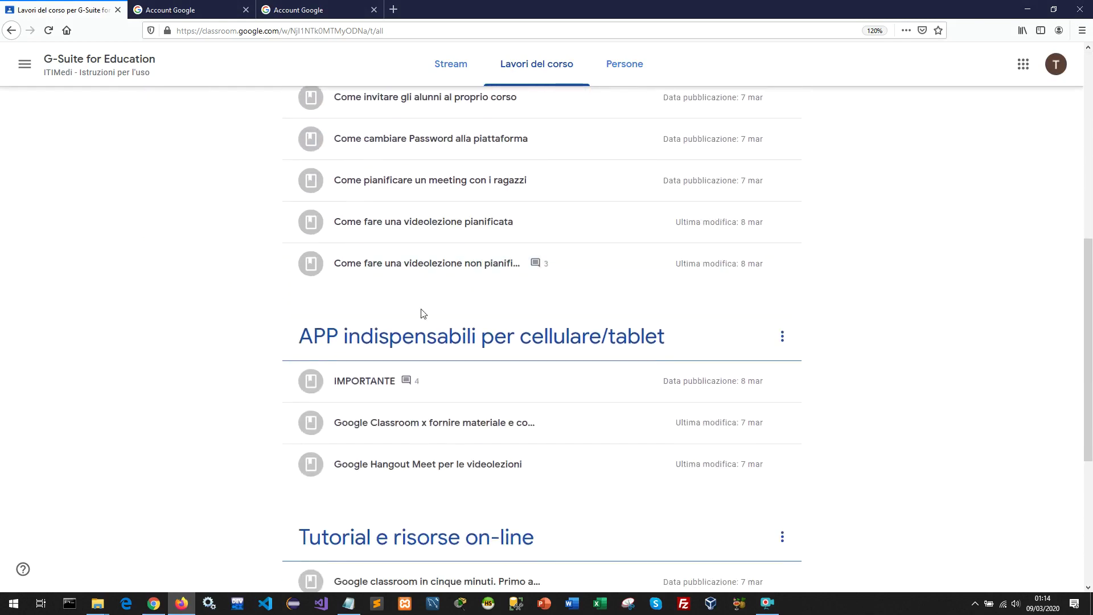
{"action": "scroll", "coordinate": [444, 373], "scroll_direction": "down", "scroll_amount": 3}
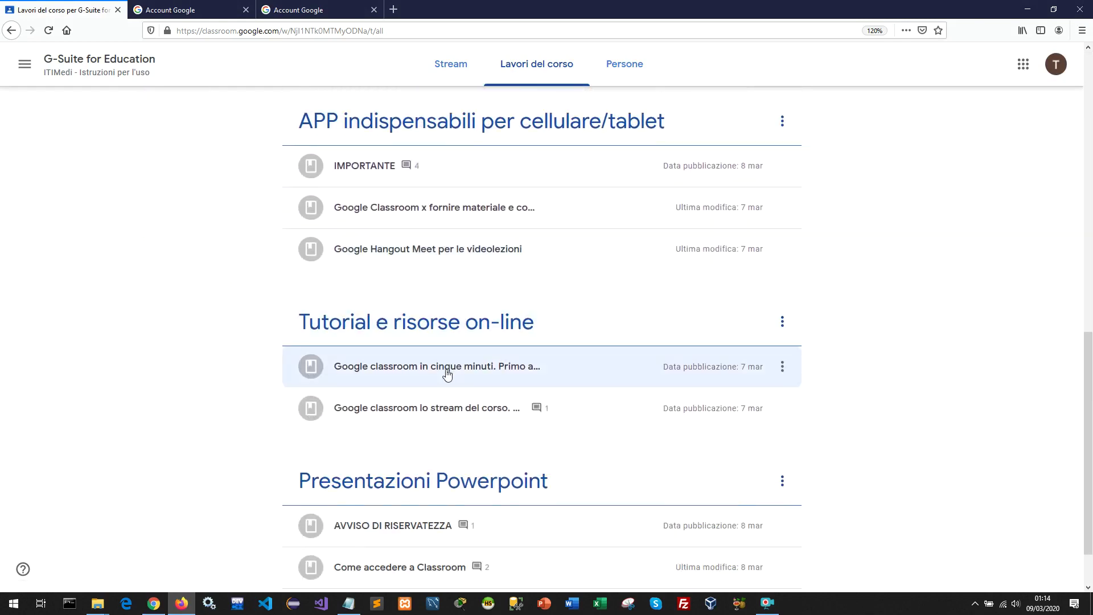
{"action": "scroll", "coordinate": [445, 379], "scroll_direction": "up", "scroll_amount": 4}
{"action": "scroll", "coordinate": [443, 376], "scroll_direction": "up", "scroll_amount": 14}
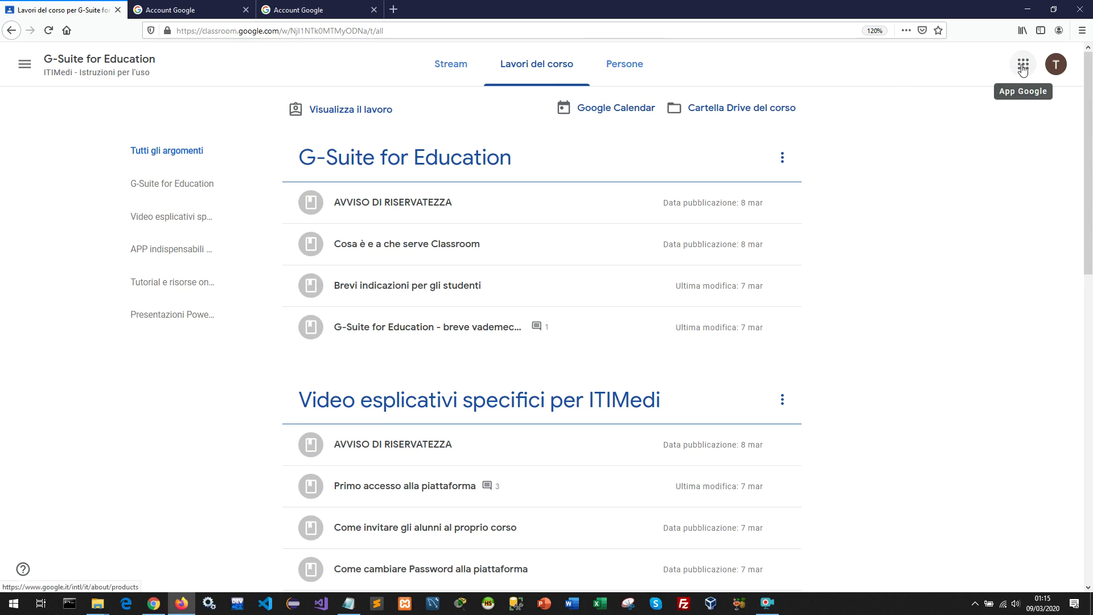
Launch Google Meet from the Google apps grid and open the 'Partecipa a una riunione o avviala' dialog.
{"action": "left_click", "coordinate": [1023, 69]}
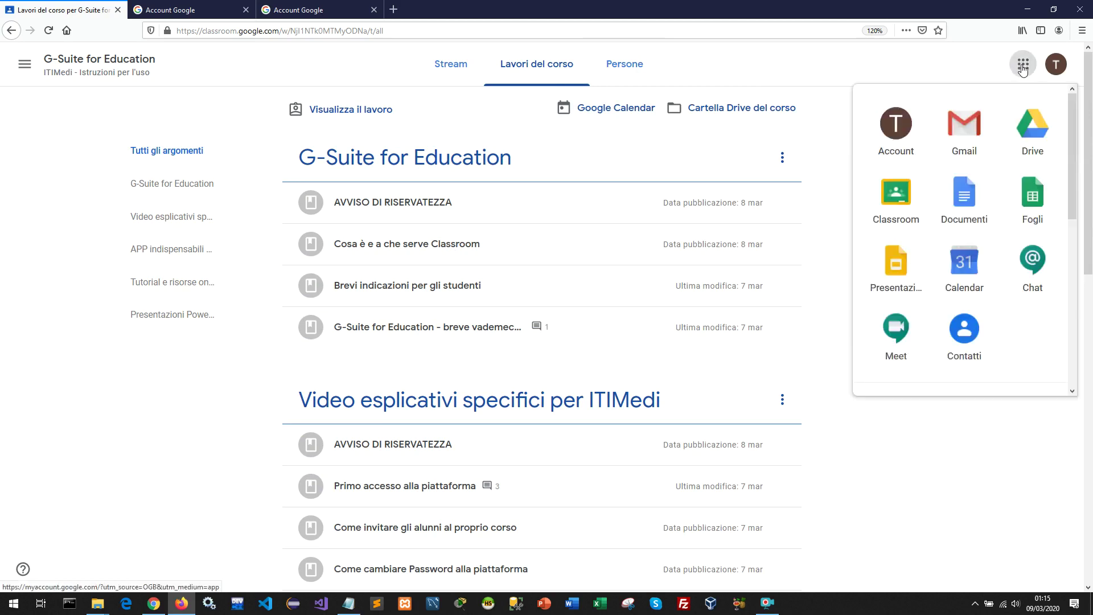
{"action": "left_click", "coordinate": [903, 332]}
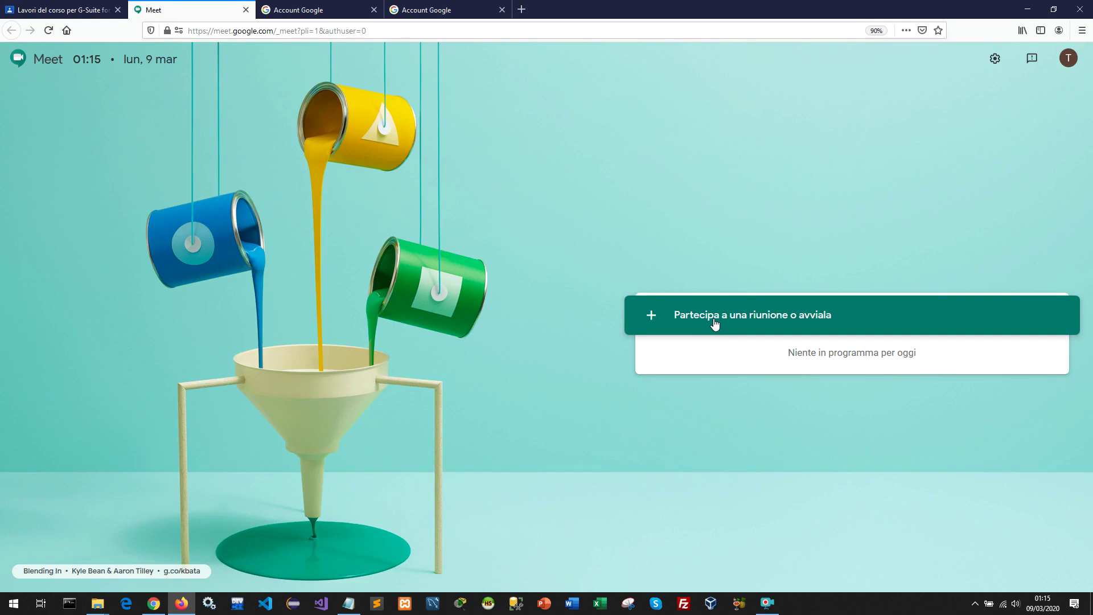
{"action": "left_click", "coordinate": [715, 324]}
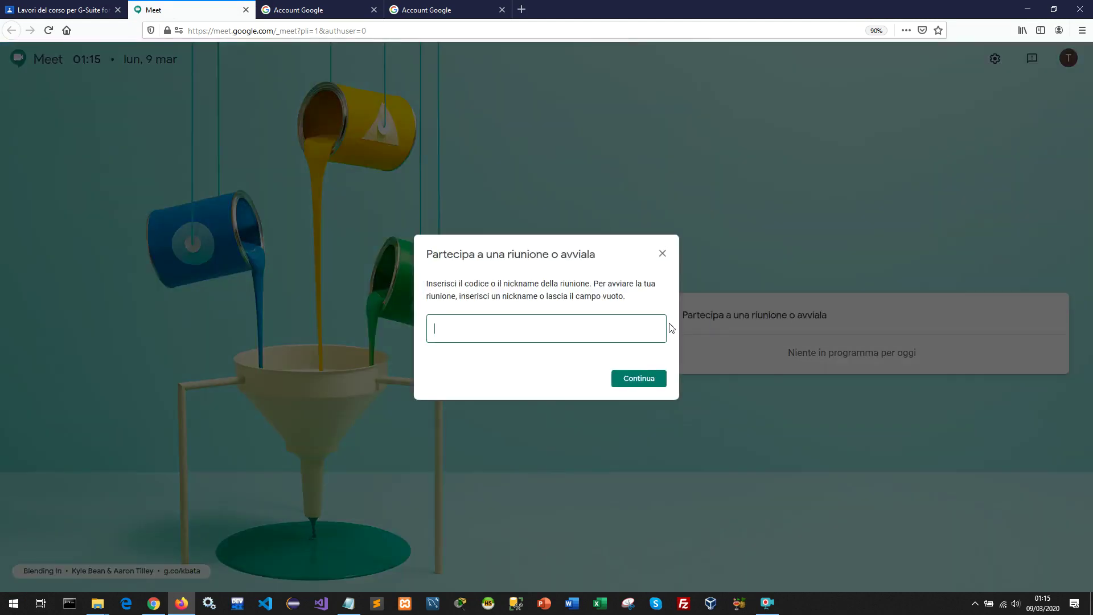